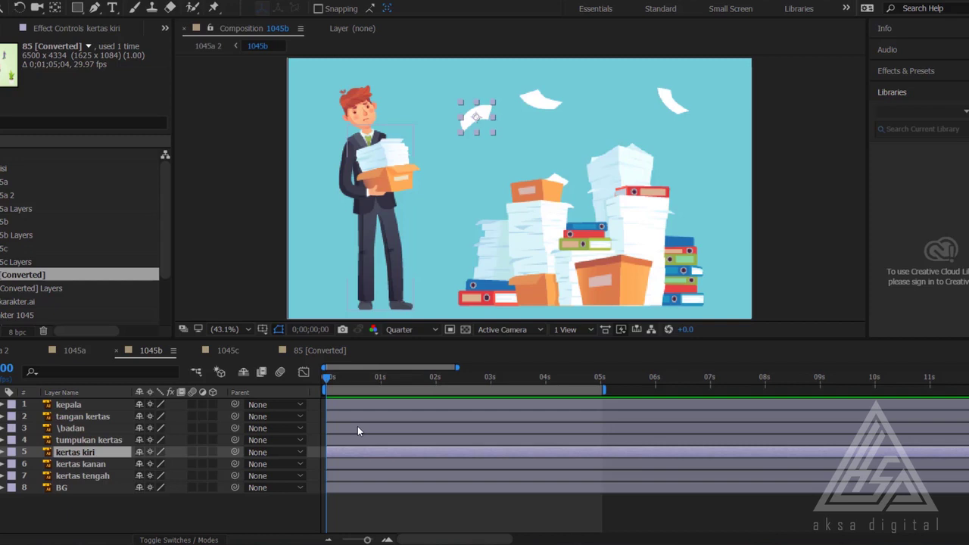
# Step: Preview the animation in the 1045a composition, and look over the 1045a 2 composition
pyautogui.click(73, 350)
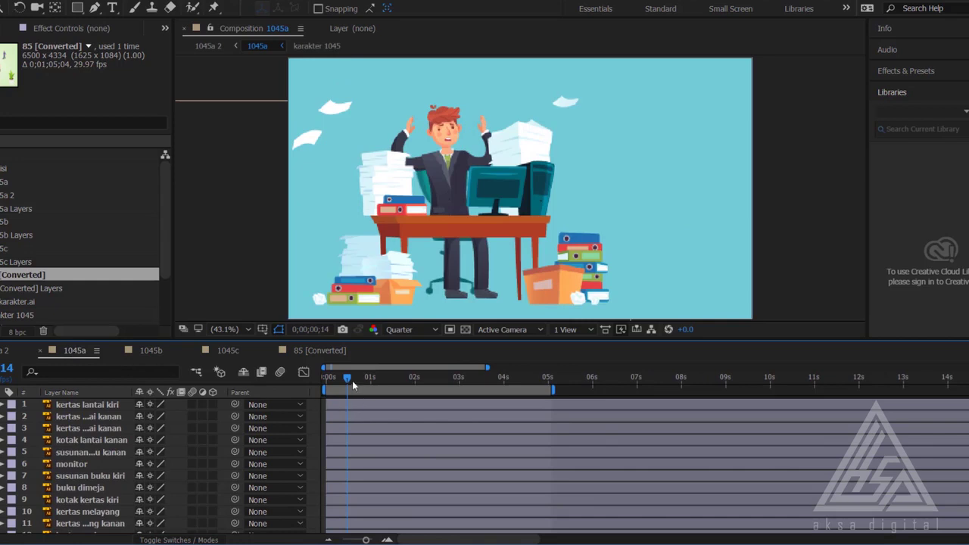
pyautogui.moveTo(346, 380)
pyautogui.mouseDown()
pyautogui.moveTo(320, 381)
pyautogui.moveTo(359, 389)
pyautogui.moveTo(362, 377)
pyautogui.mouseUp()
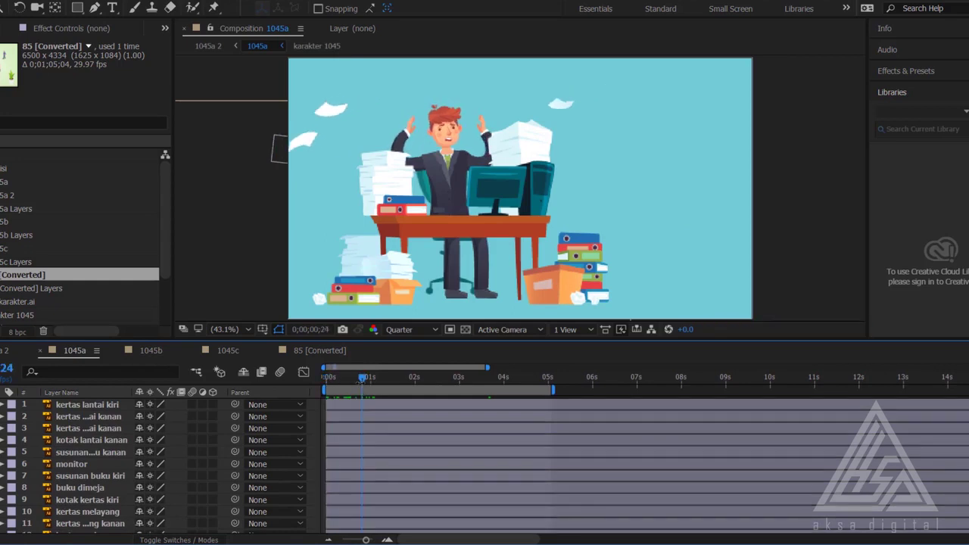
pyautogui.press('space')
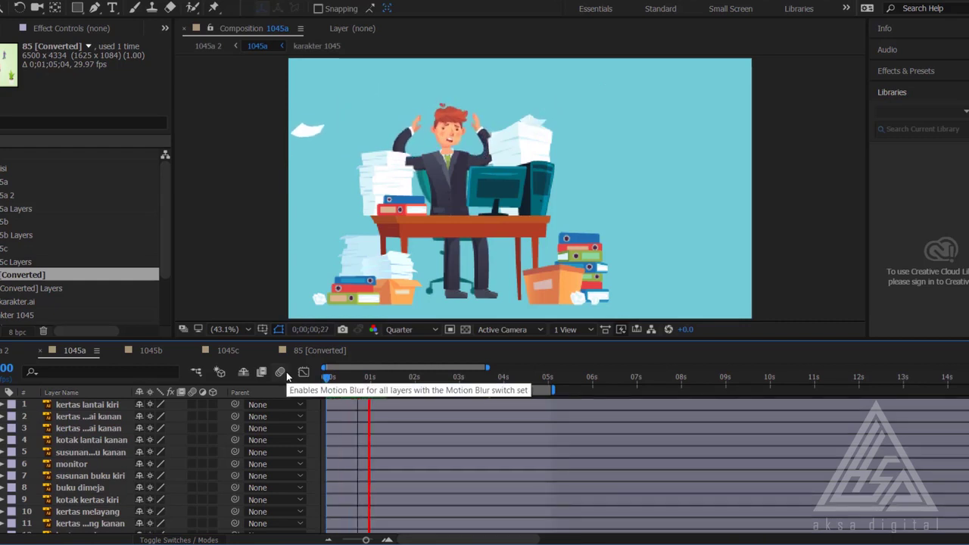
pyautogui.click(322, 386)
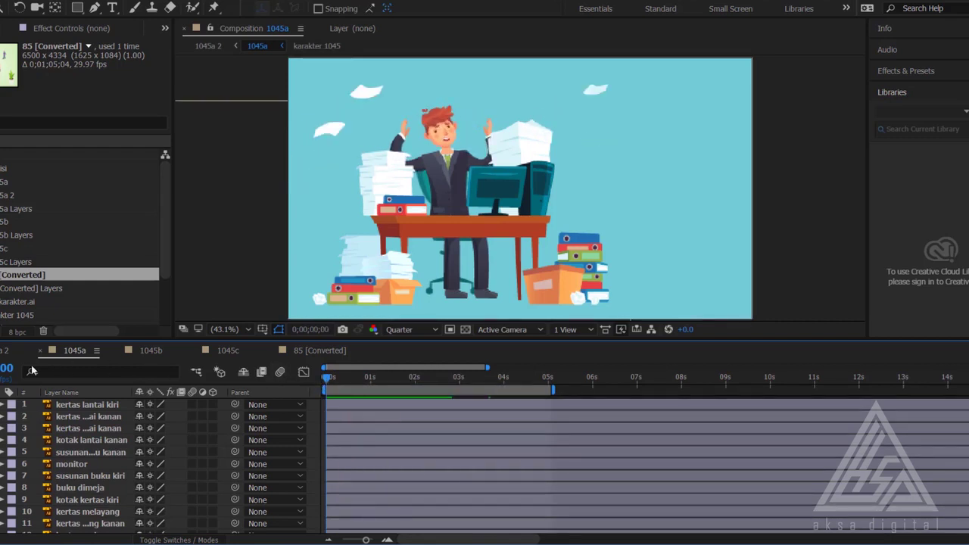
pyautogui.click(4, 350)
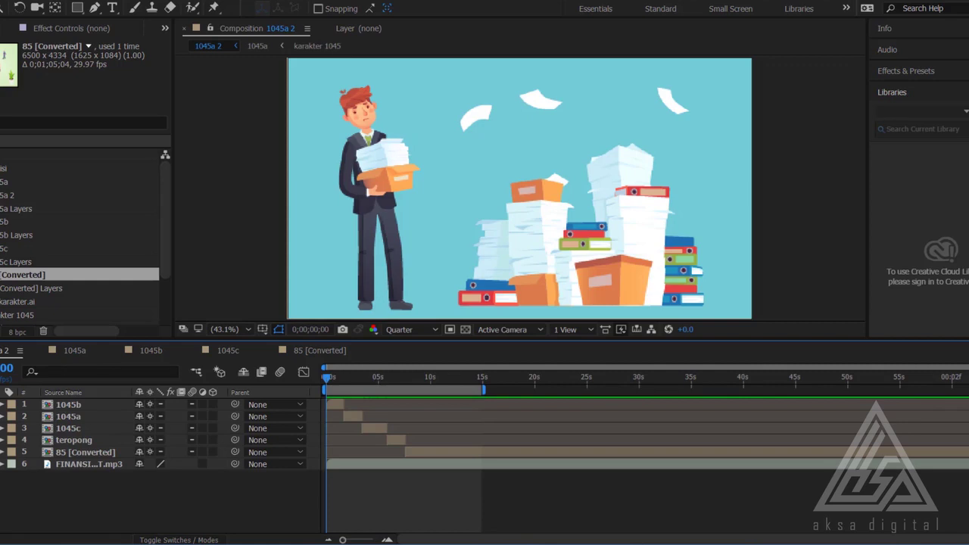
# Step: Examine which artwork the kepala, tangan kertas, \badan and tumpukan kertas layers hold in the 1045b composition
pyautogui.click(150, 351)
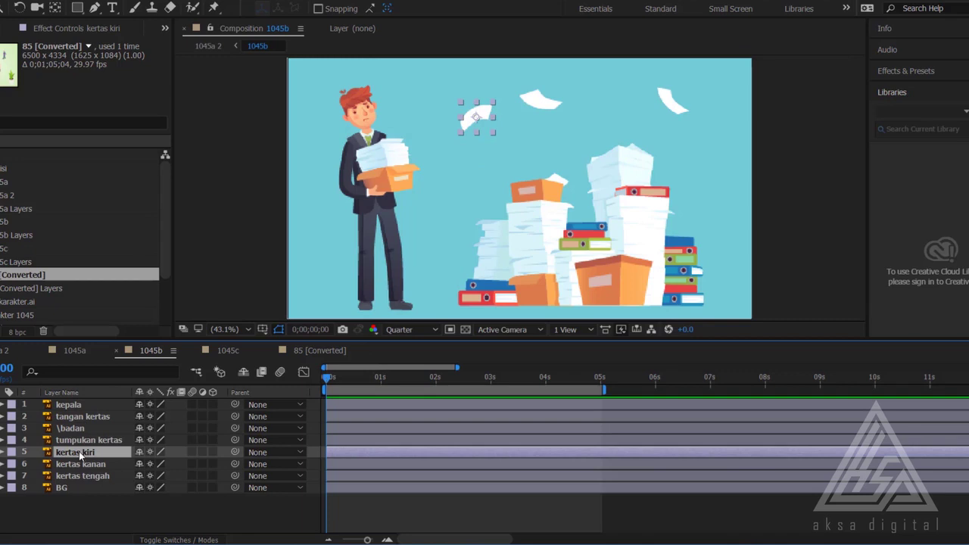
pyautogui.click(87, 407)
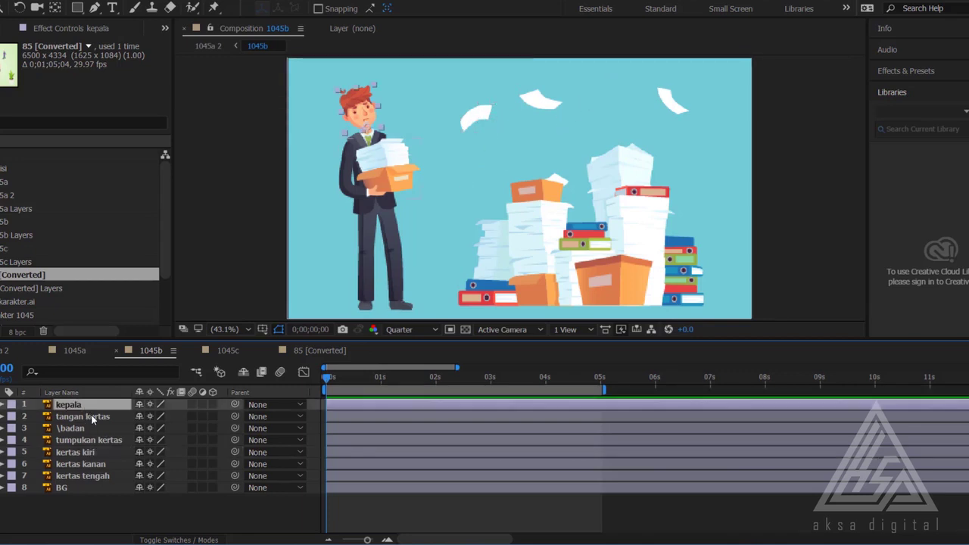
pyautogui.click(89, 418)
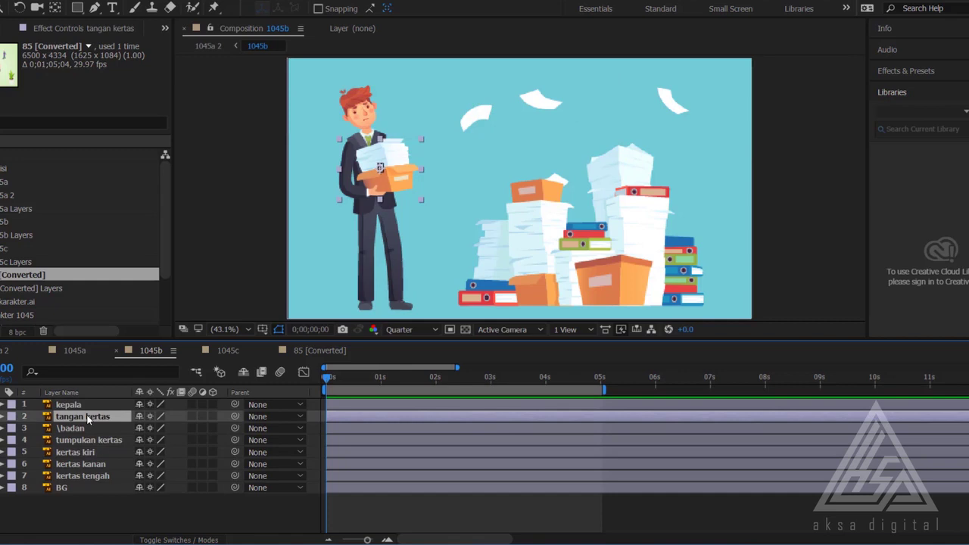
pyautogui.click(79, 430)
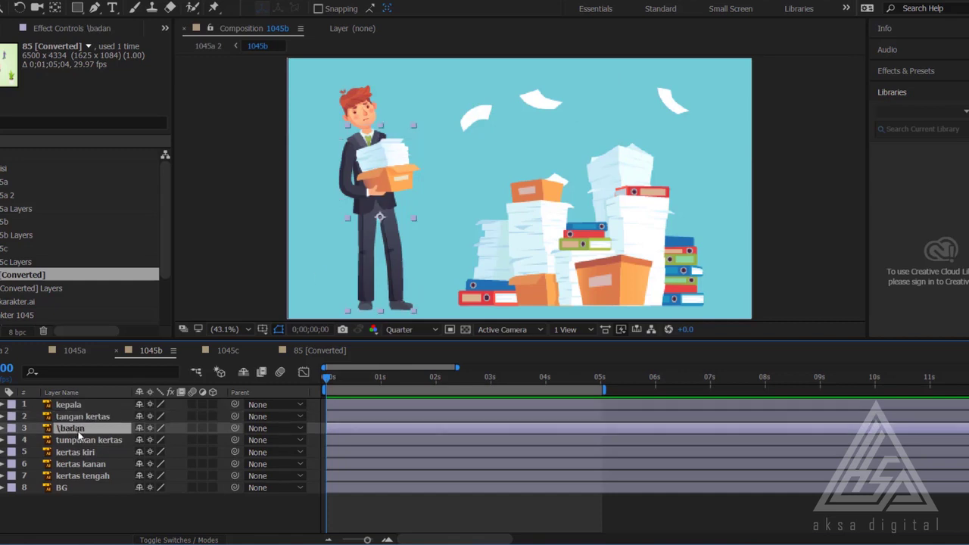
pyautogui.click(85, 441)
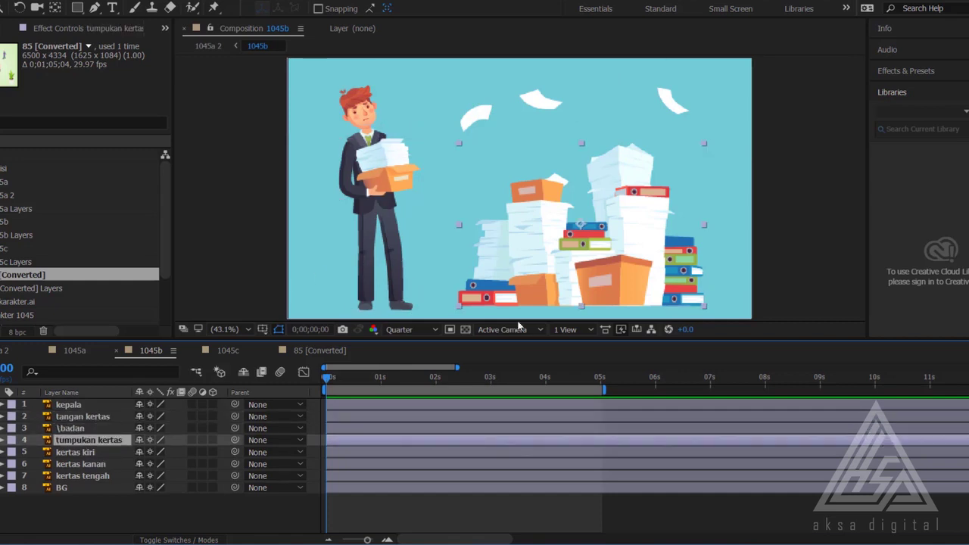
# Step: Reveal the transform properties of the kertas kiri layer and enable Position keyframing at 0 seconds
pyautogui.click(86, 454)
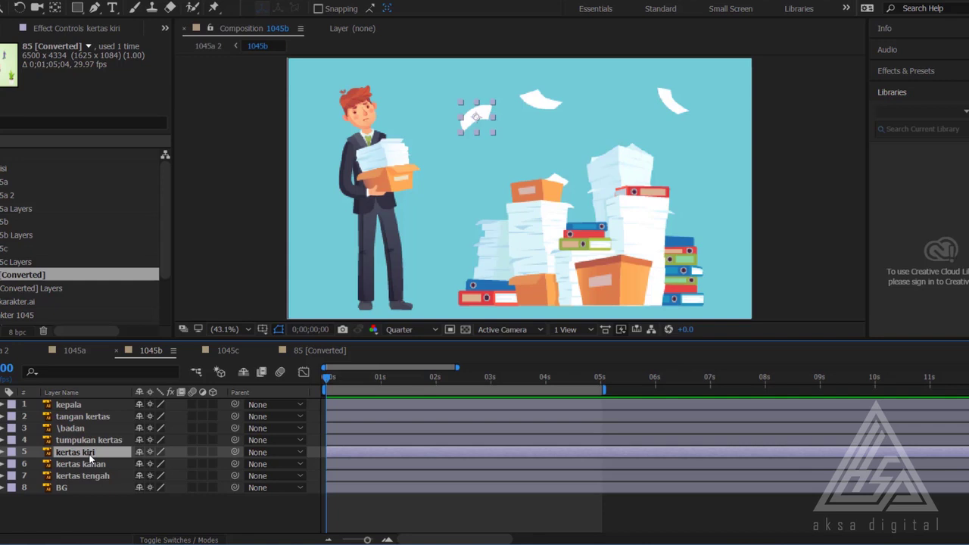
pyautogui.press('p')
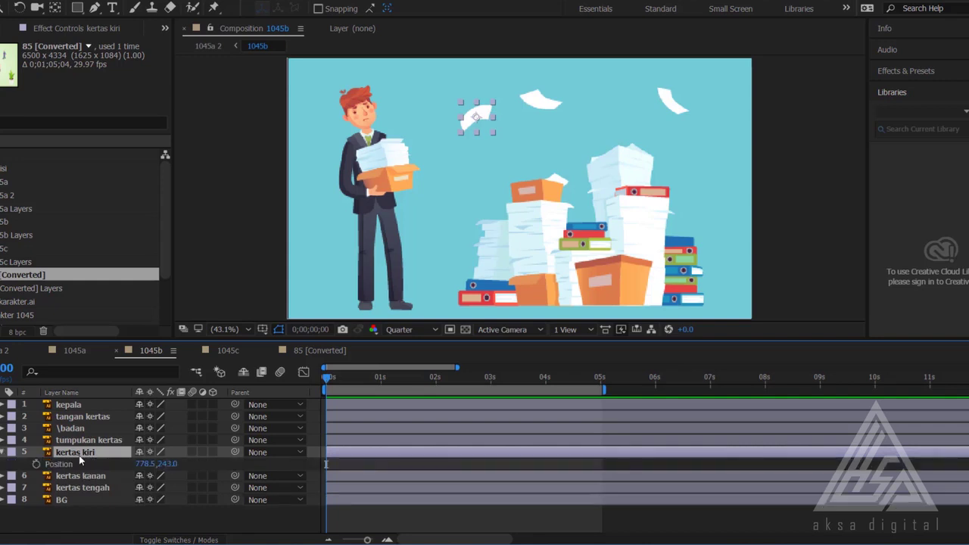
pyautogui.click(3, 452)
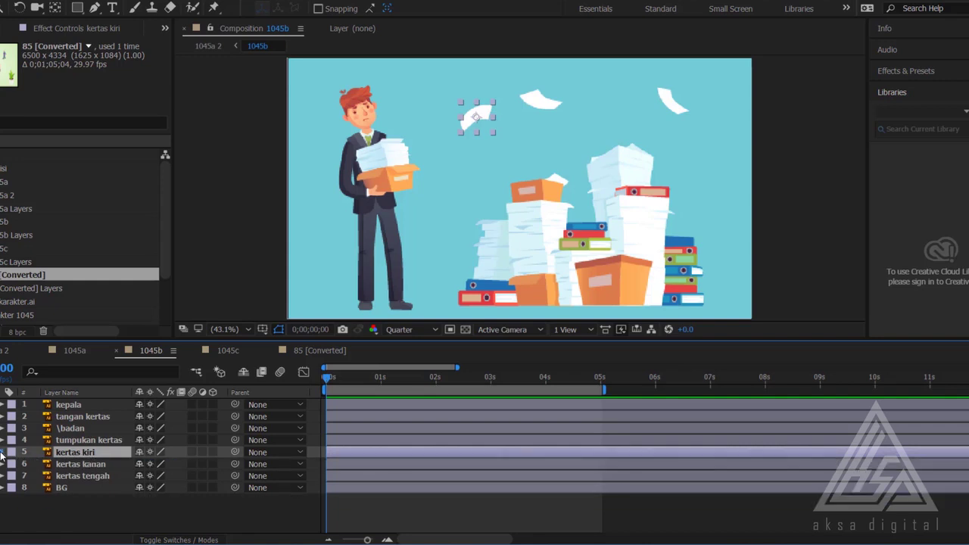
pyautogui.click(2, 452)
pyautogui.scroll(-2, 76, 492)
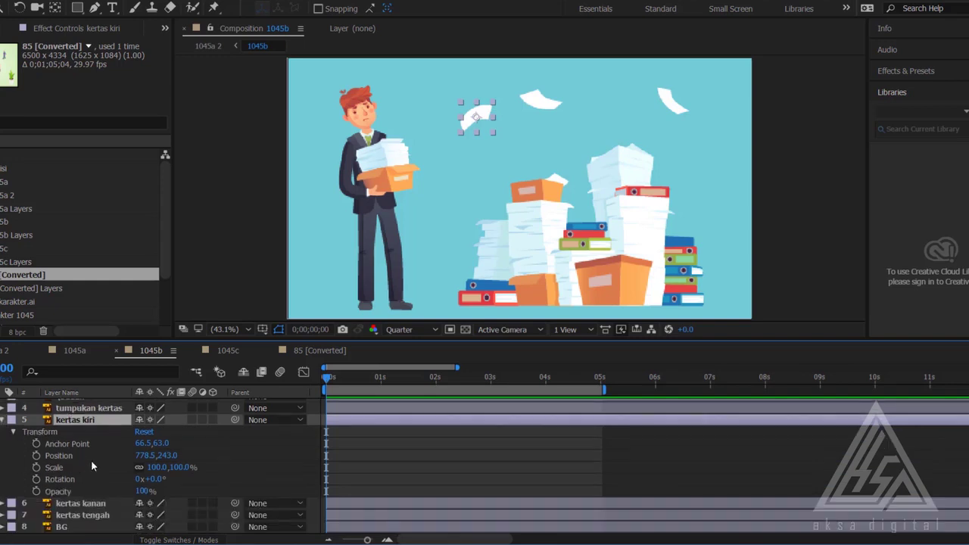
pyautogui.click(35, 455)
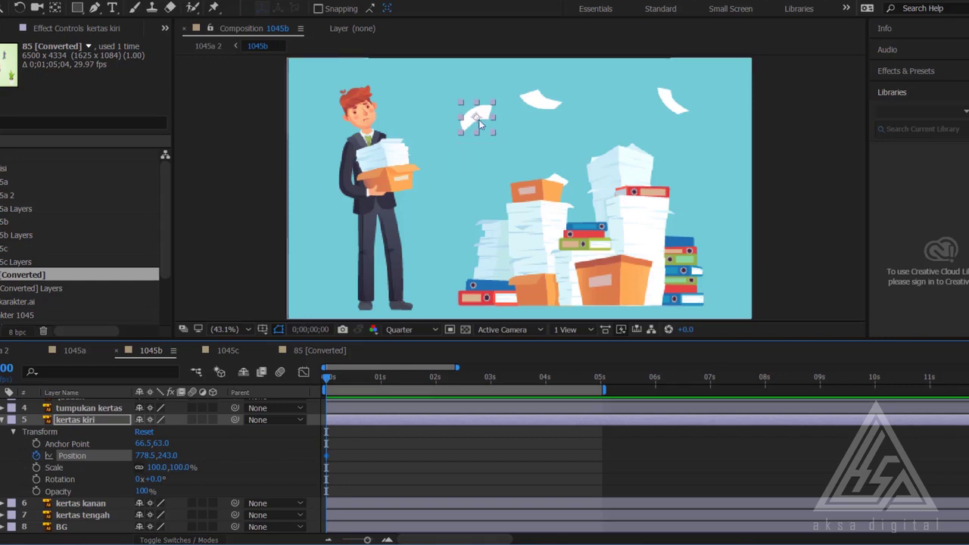
pyautogui.moveTo(482, 130); pyautogui.dragTo(535, 156)
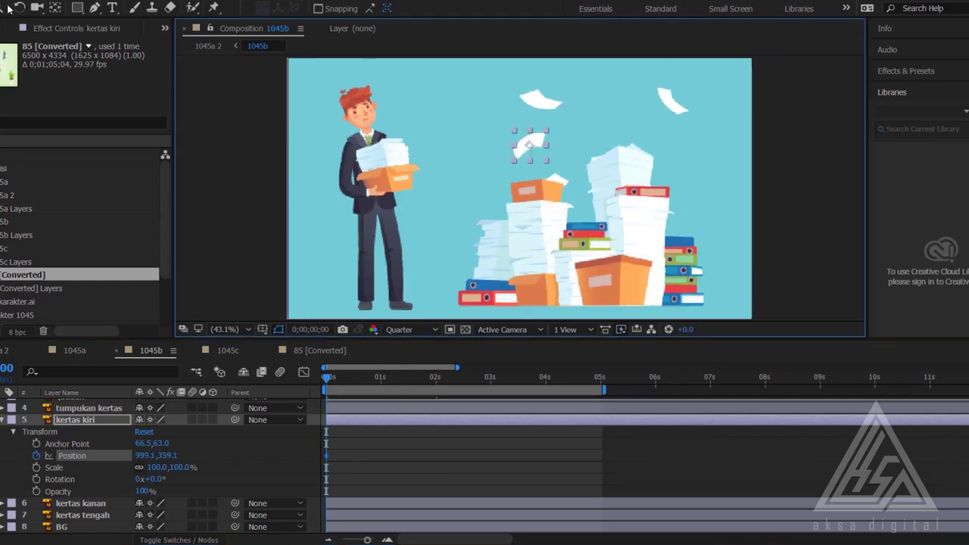
pyautogui.hotkey('ctrl', 'z')
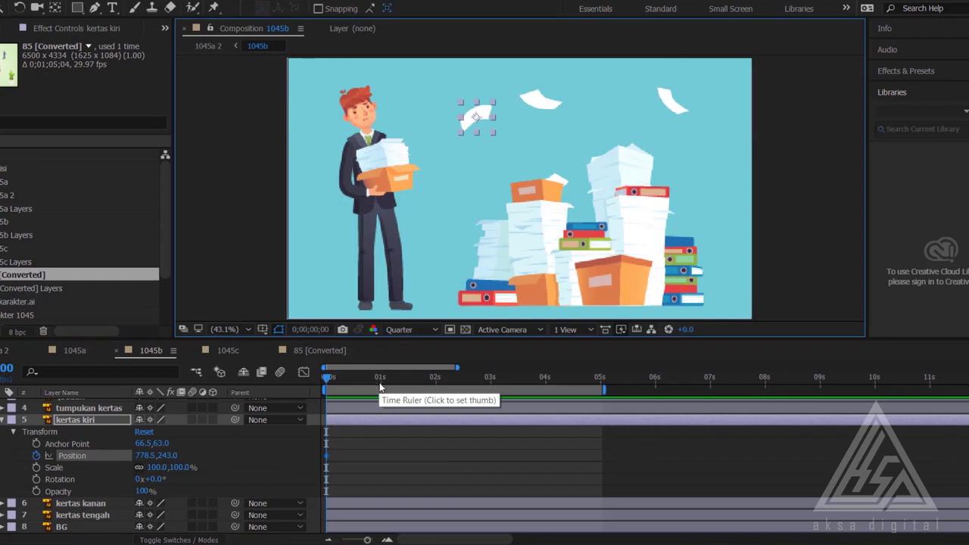
# Step: Move the kertas kiri sheet to about 1039, 378 at 1 second and about 583, 526 at 2 seconds
pyautogui.click(381, 384)
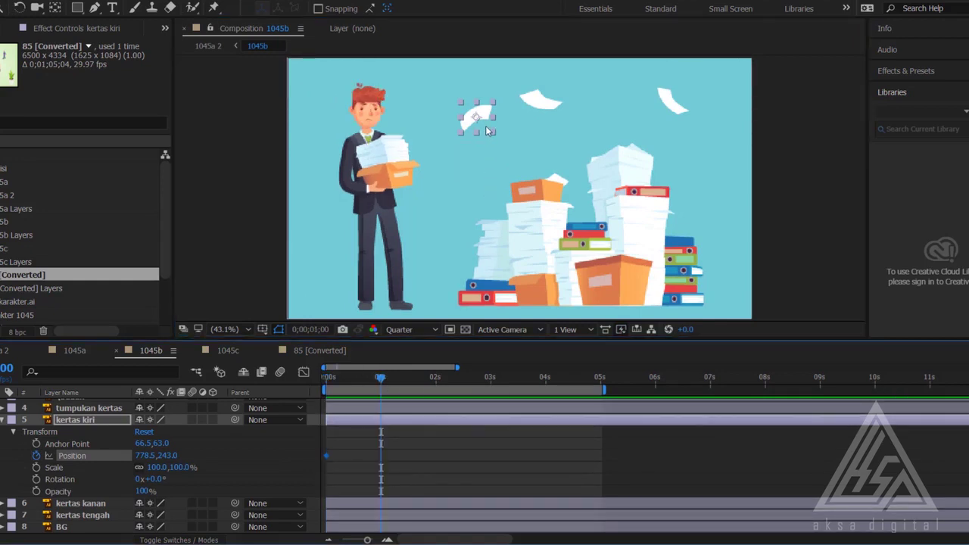
pyautogui.moveTo(489, 129); pyautogui.dragTo(551, 161)
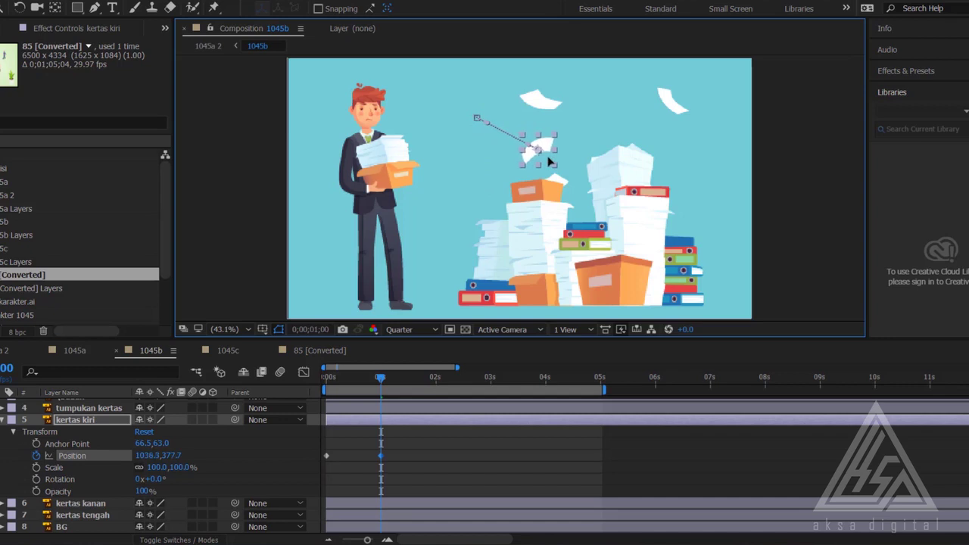
pyautogui.click(435, 386)
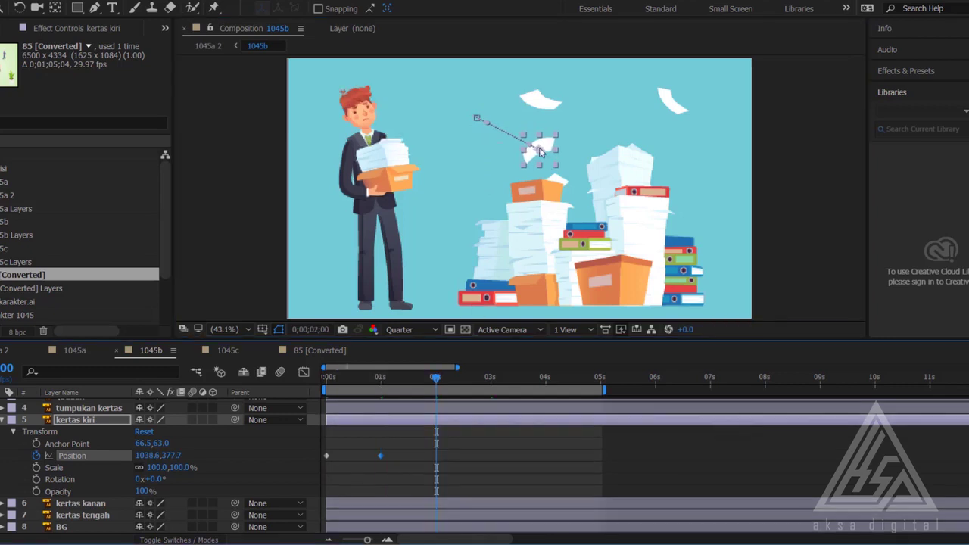
pyautogui.moveTo(543, 153); pyautogui.dragTo(529, 167)
pyautogui.moveTo(477, 184); pyautogui.dragTo(423, 196)
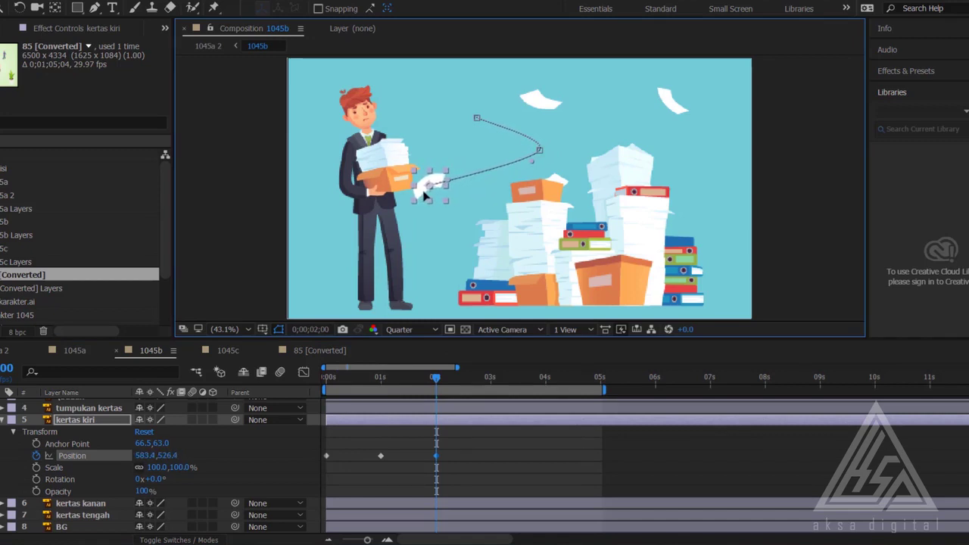
# Step: Continue the zigzag fall with positions of about 913, 680 at 3 seconds, 662, 821 at 4 seconds and 853, 954 at 5 seconds
pyautogui.click(491, 388)
pyautogui.moveTo(445, 199); pyautogui.dragTo(512, 238)
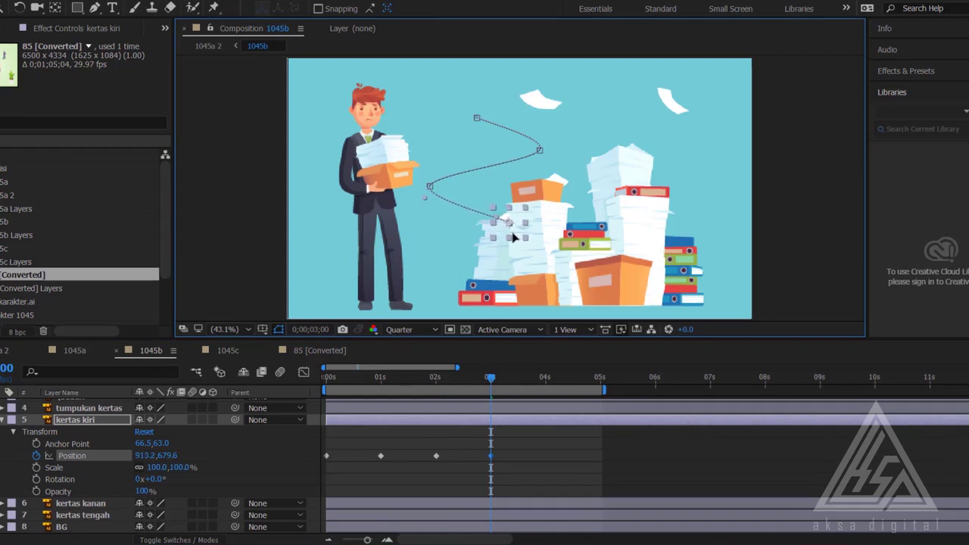
pyautogui.click(545, 381)
pyautogui.moveTo(503, 227); pyautogui.dragTo(440, 267)
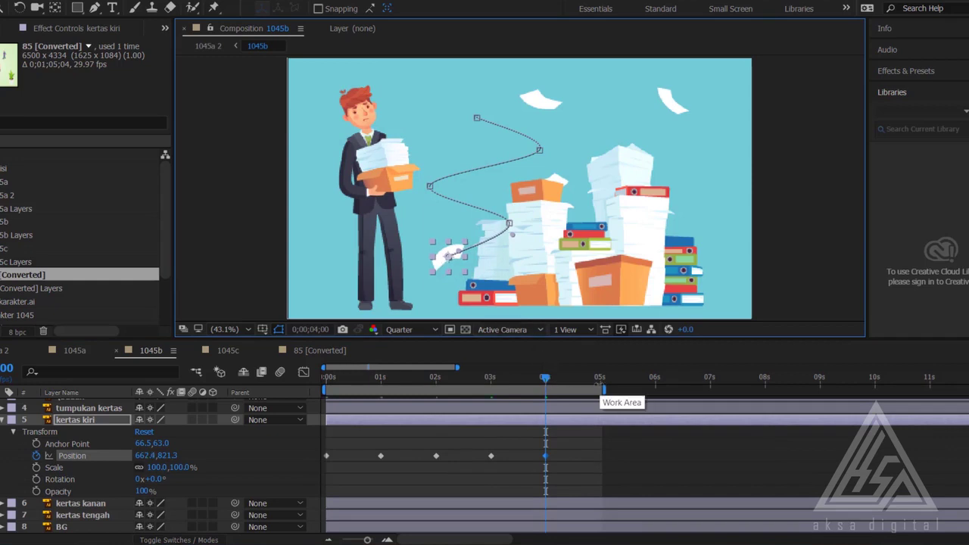
pyautogui.click(600, 378)
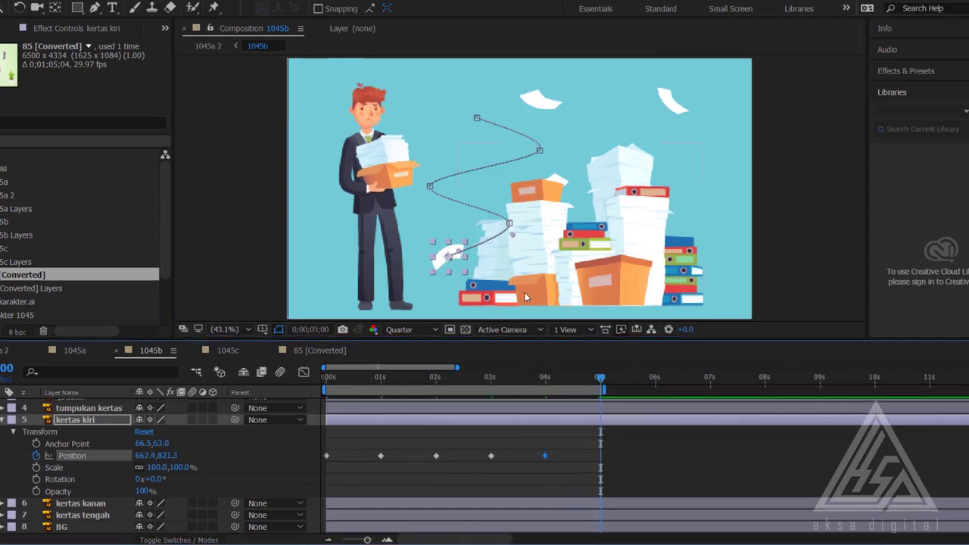
pyautogui.moveTo(446, 267); pyautogui.dragTo(490, 301)
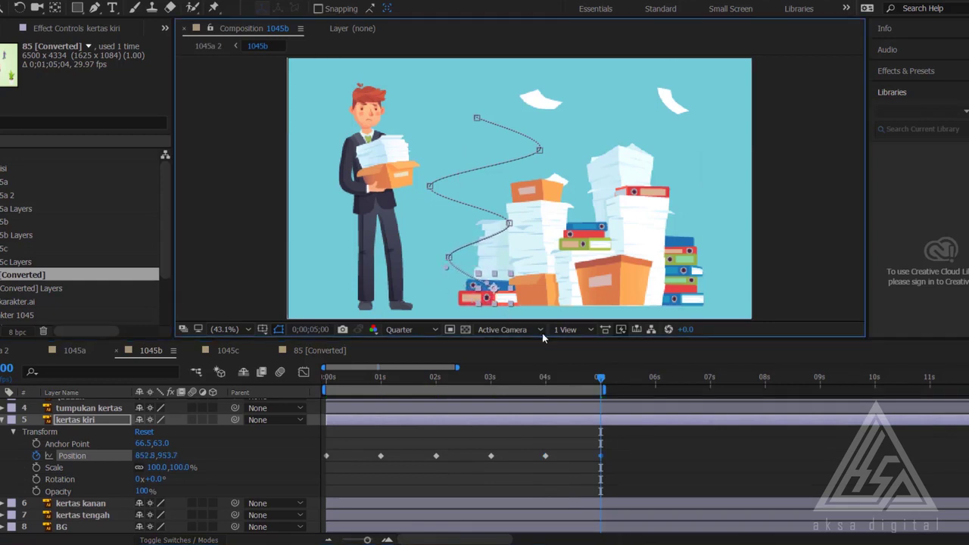
# Step: Play back the falling motion of the kertas kiri sheet from the start of the composition
pyautogui.click(325, 386)
pyautogui.press('space')
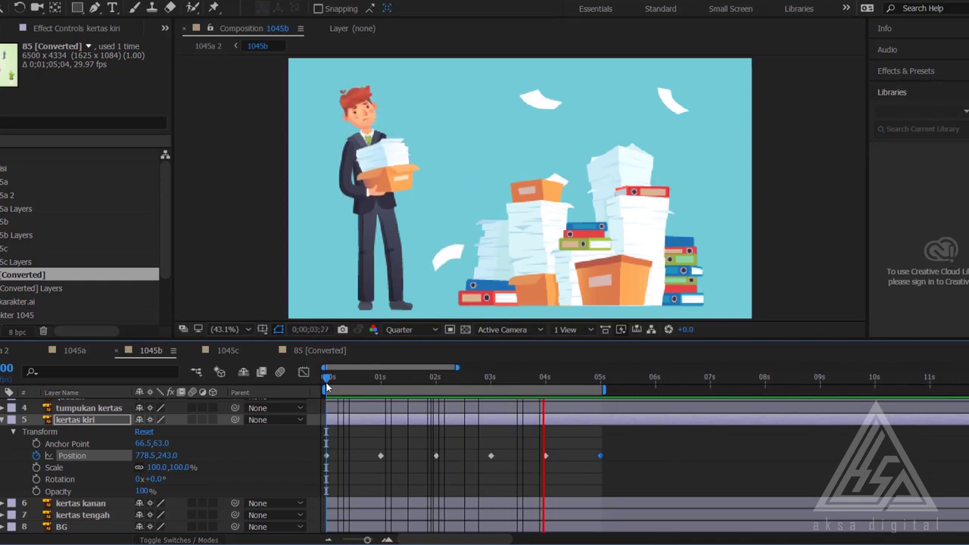
pyautogui.click(330, 382)
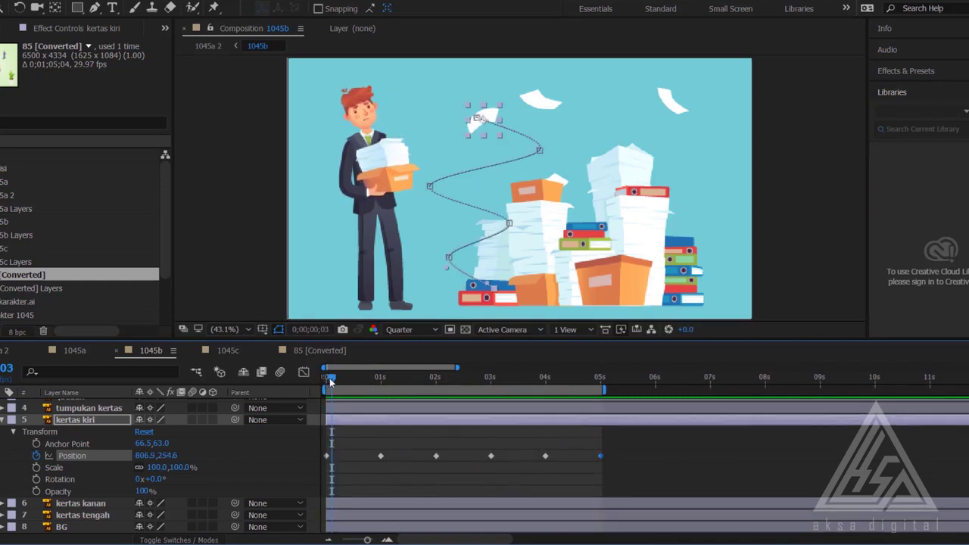
# Step: Keyframe the kertas kiri layer's Rotation at 0° at 0 seconds and 33° at 1 second
pyautogui.moveTo(330, 382); pyautogui.dragTo(303, 380)
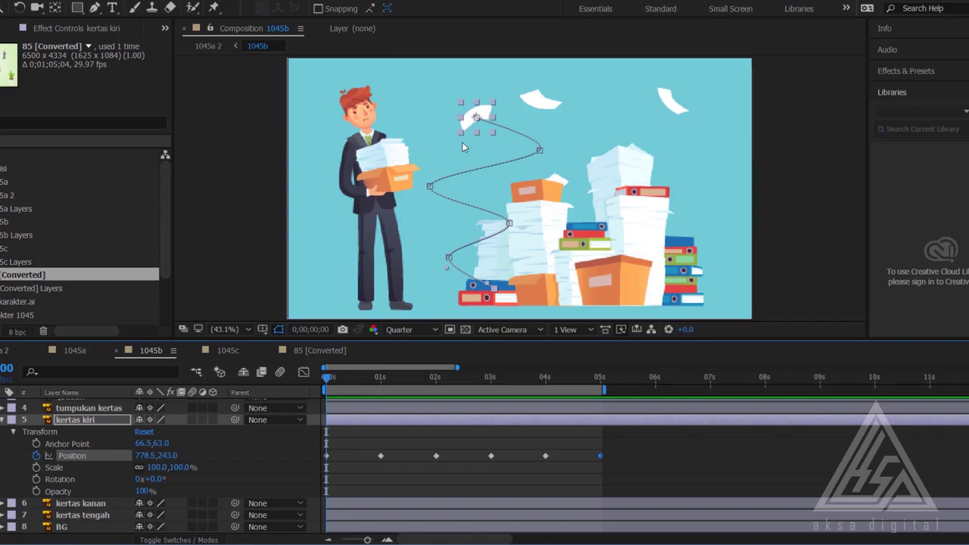
pyautogui.click(36, 479)
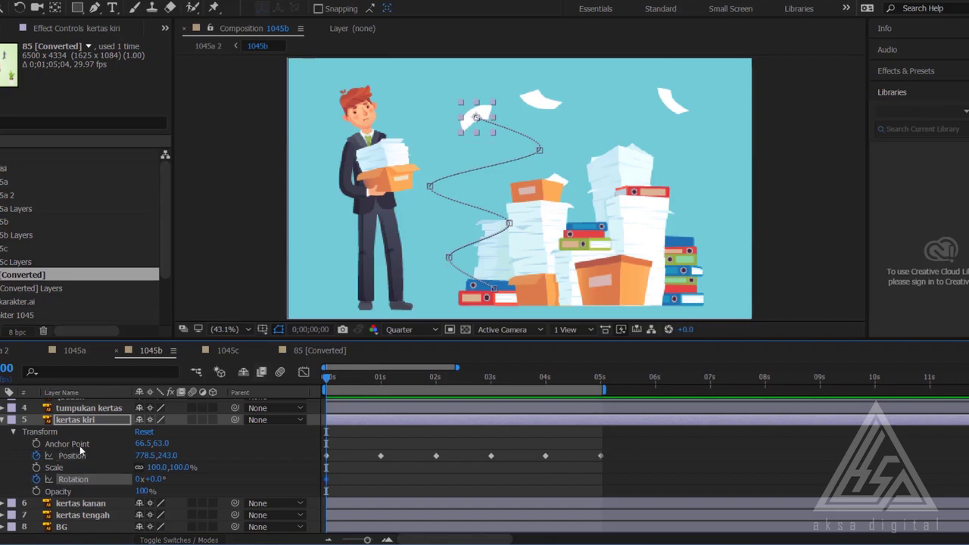
pyautogui.click(379, 378)
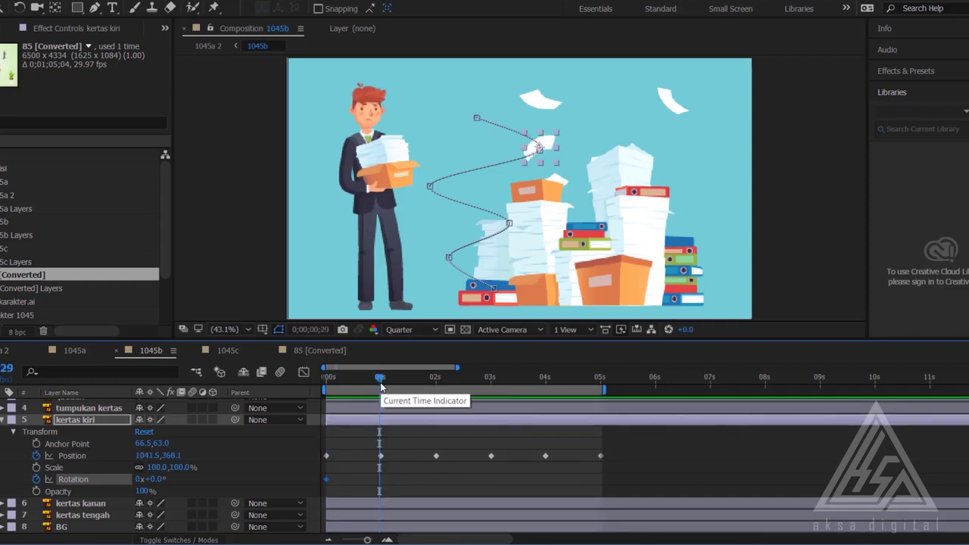
pyautogui.press('pagedown')
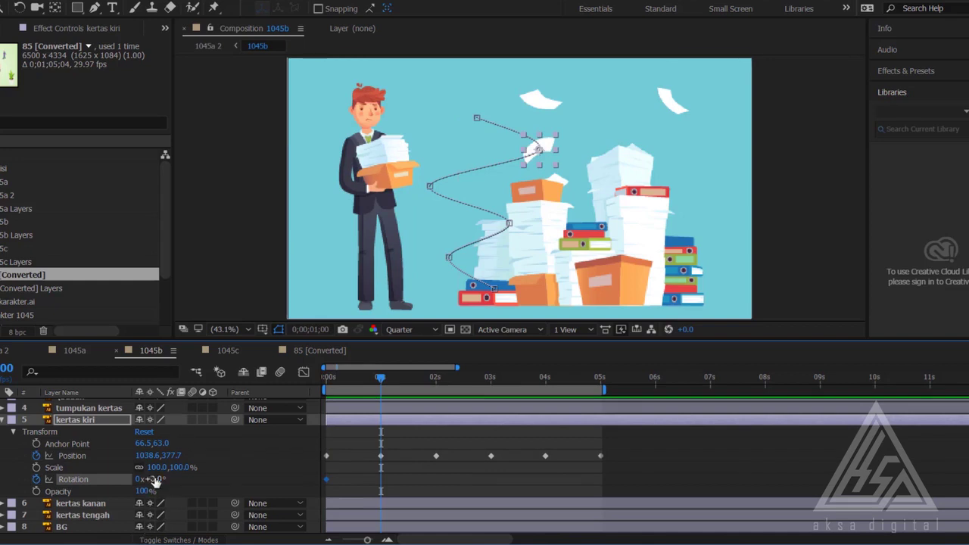
pyautogui.moveTo(155, 482); pyautogui.dragTo(182, 484)
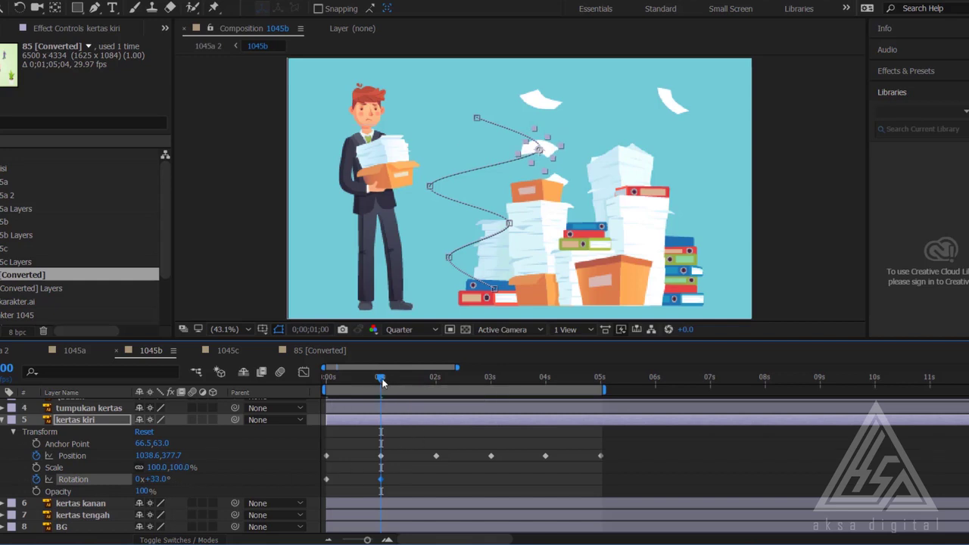
# Step: Keyframe the kertas kiri layer's Rotation at 0° at 2 seconds and 46° at 3 seconds
pyautogui.moveTo(428, 383)
pyautogui.mouseDown()
pyautogui.moveTo(448, 385)
pyautogui.moveTo(438, 389)
pyautogui.mouseUp()
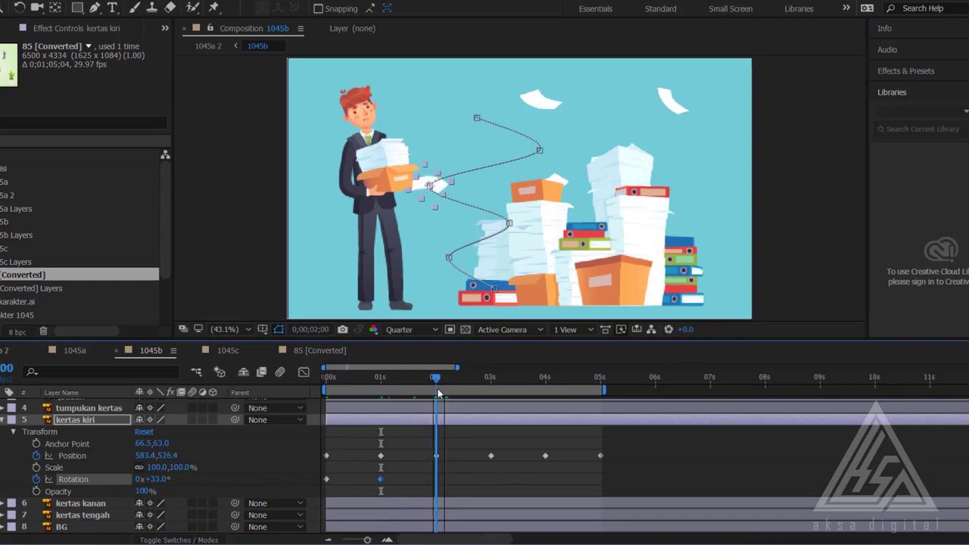
pyautogui.moveTo(164, 479); pyautogui.dragTo(152, 479)
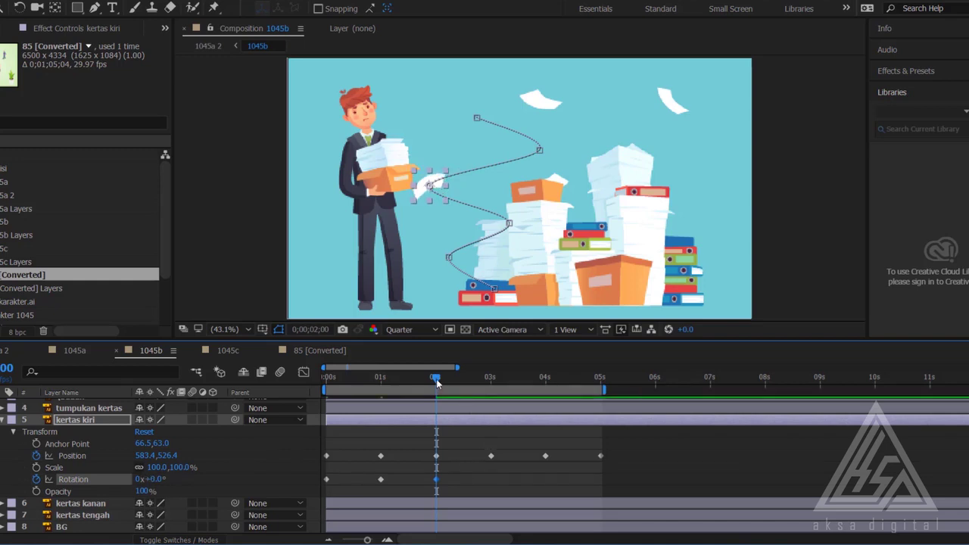
pyautogui.moveTo(436, 379); pyautogui.dragTo(490, 382)
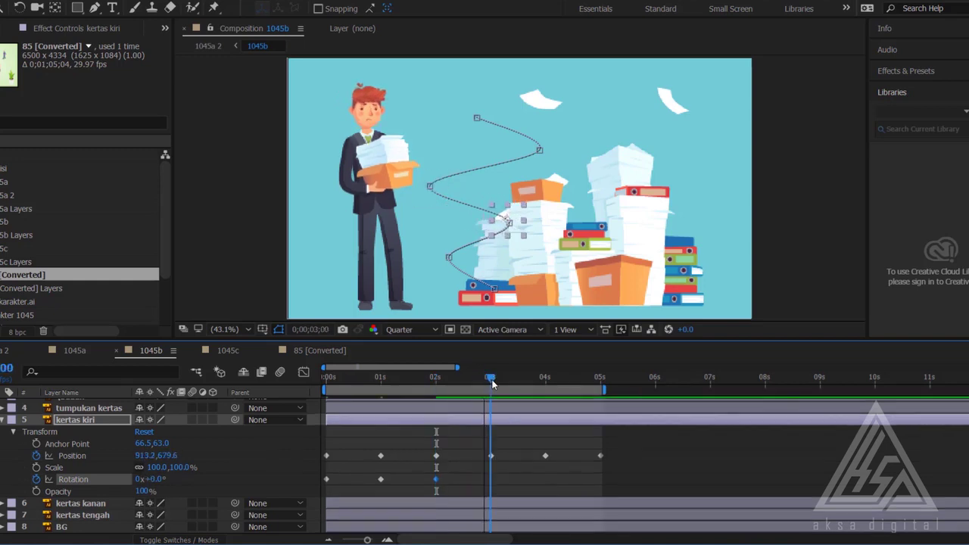
pyautogui.click(162, 478)
pyautogui.write('42')
pyautogui.press('Return')
pyautogui.moveTo(189, 479); pyautogui.dragTo(191, 479)
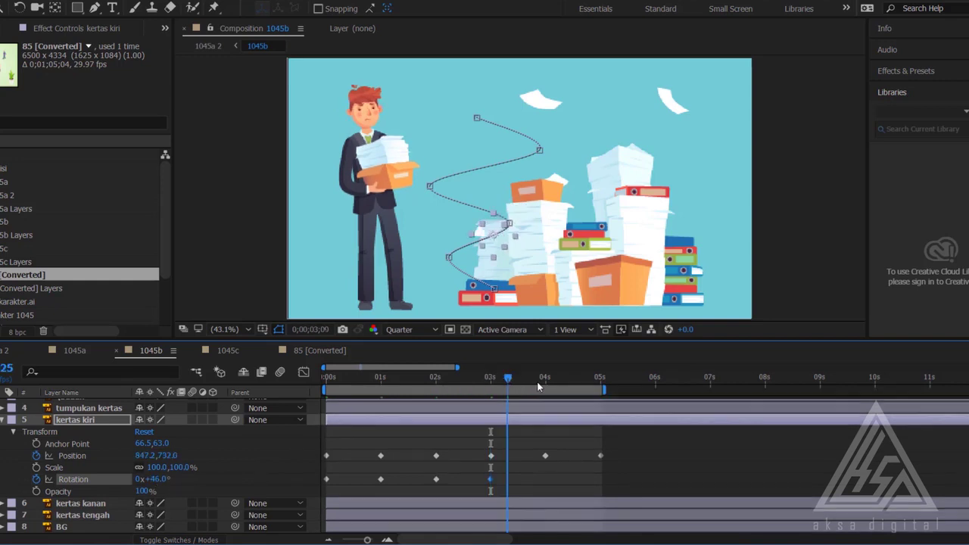
# Step: Keyframe the kertas kiri layer's Rotation at 7° at 4 seconds and 39° at 5 seconds
pyautogui.moveTo(492, 383); pyautogui.dragTo(546, 381)
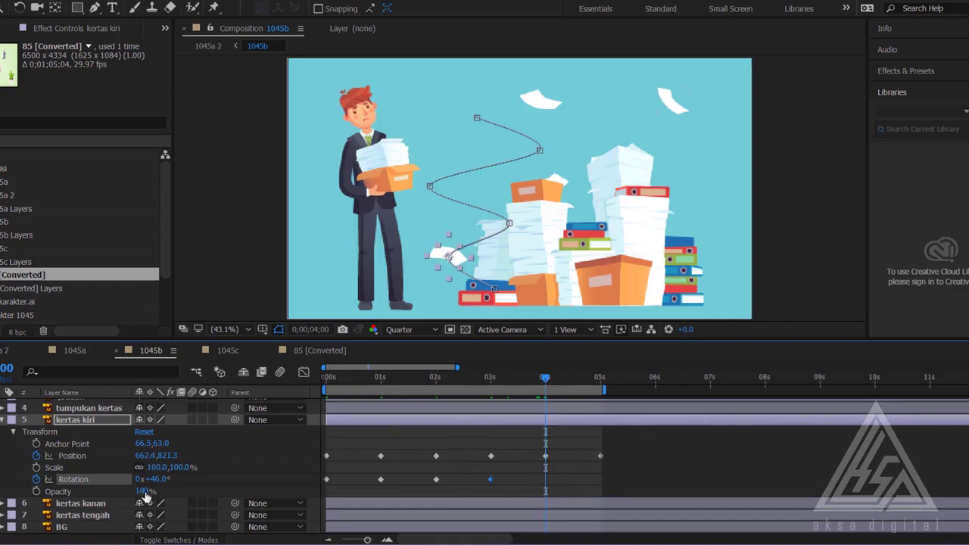
pyautogui.moveTo(161, 479); pyautogui.dragTo(134, 479)
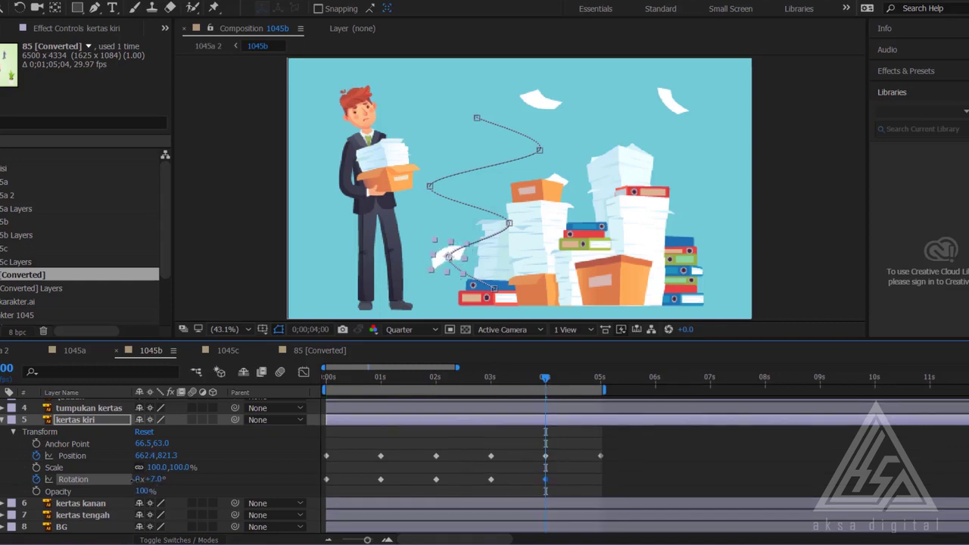
pyautogui.moveTo(546, 382); pyautogui.dragTo(601, 386)
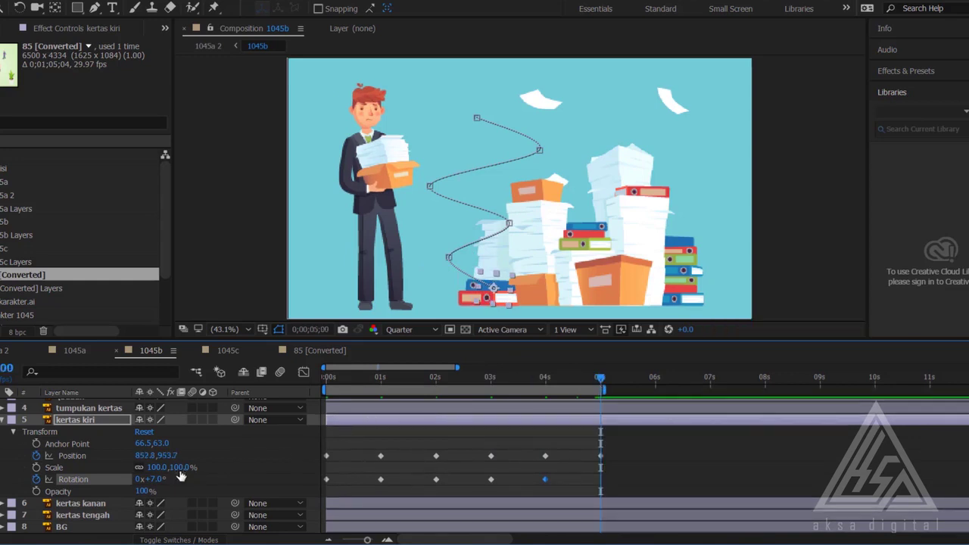
pyautogui.moveTo(154, 485); pyautogui.dragTo(178, 485)
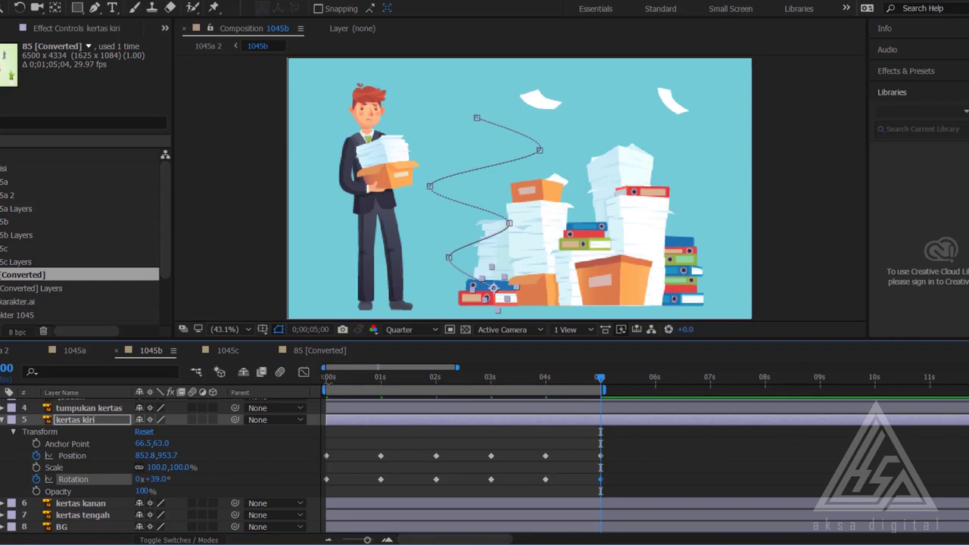
# Step: Play back the sheet's rotating zigzag fall from the beginning, and return to 0 seconds
pyautogui.click(328, 384)
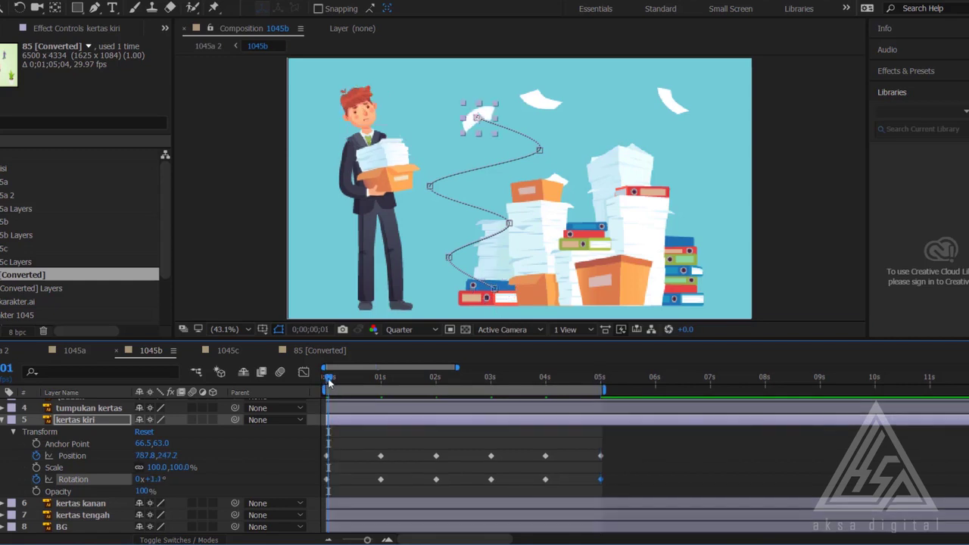
pyautogui.press('space')
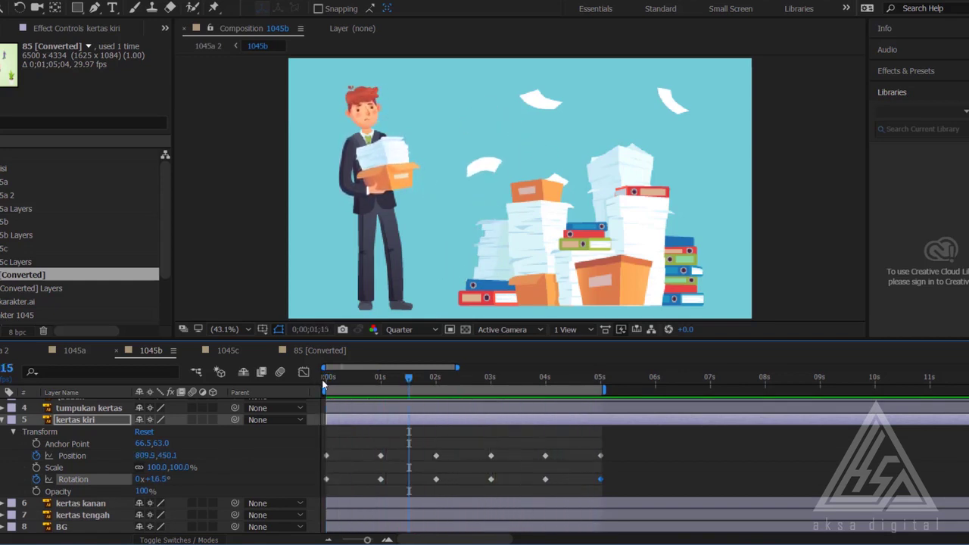
pyautogui.click(408, 379)
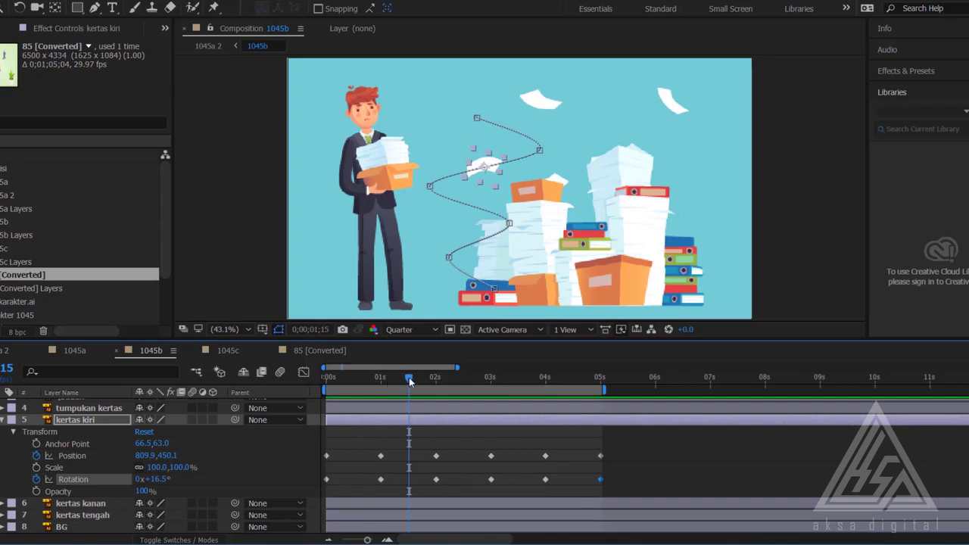
pyautogui.moveTo(409, 378); pyautogui.dragTo(322, 381)
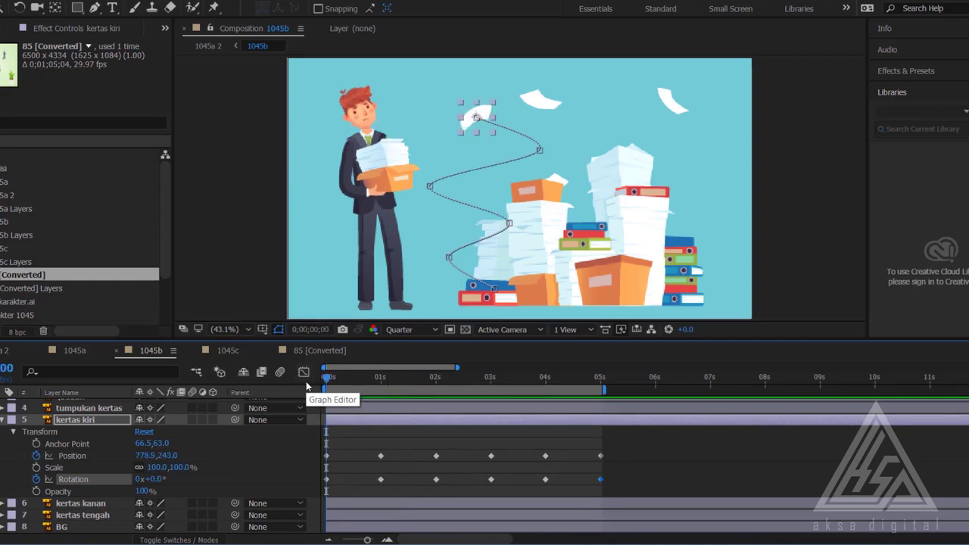